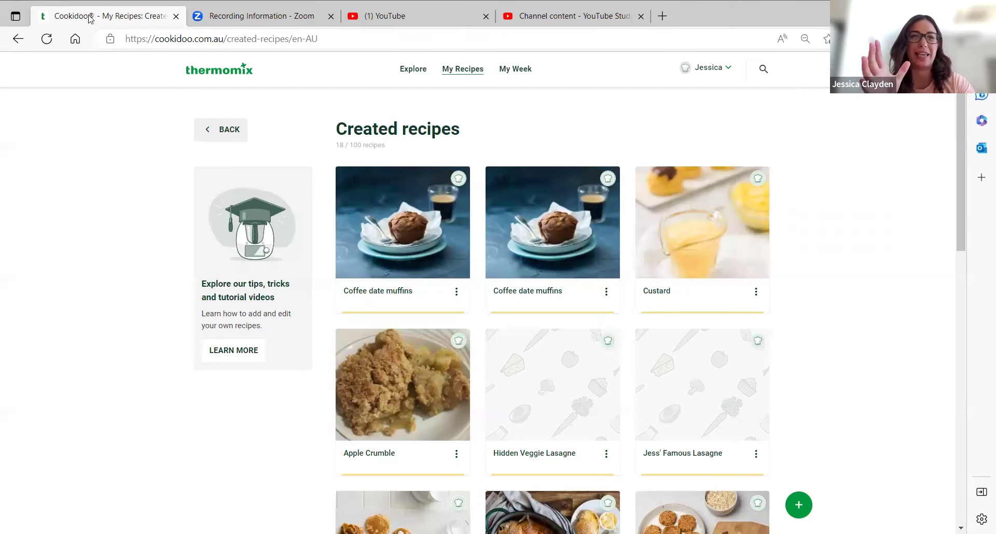
# From the Explore page, run an empty search to list all 3376 recipes under the default filters
pyautogui.click(416, 69)
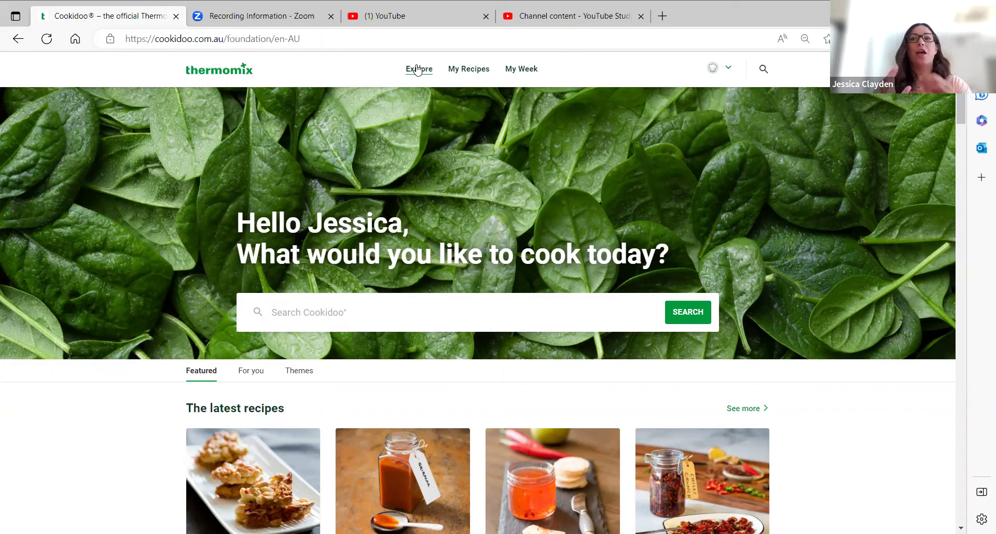
pyautogui.click(683, 314)
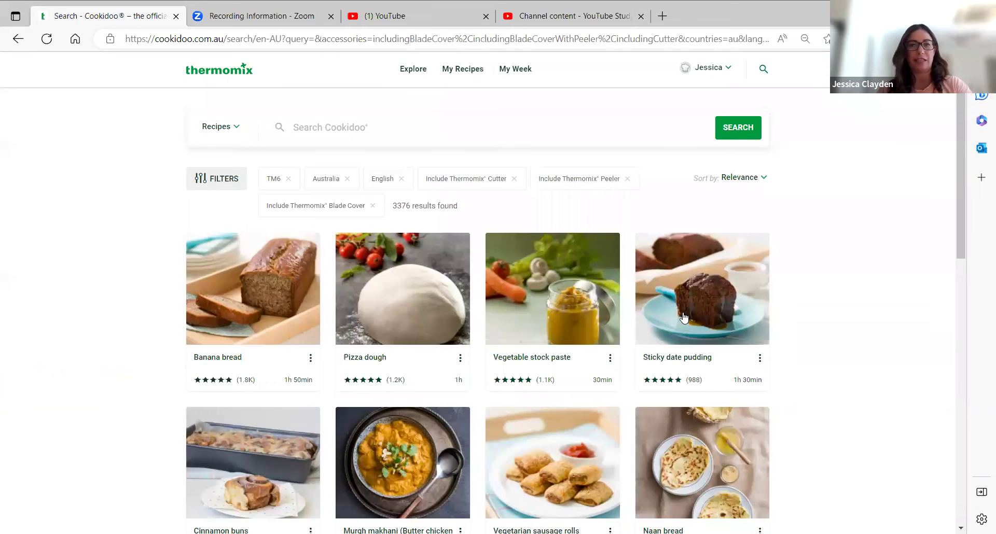
# Open the Pizza dough recipe and set its serving size to 6 pieces (600 g baker's flour)
pyautogui.click(429, 305)
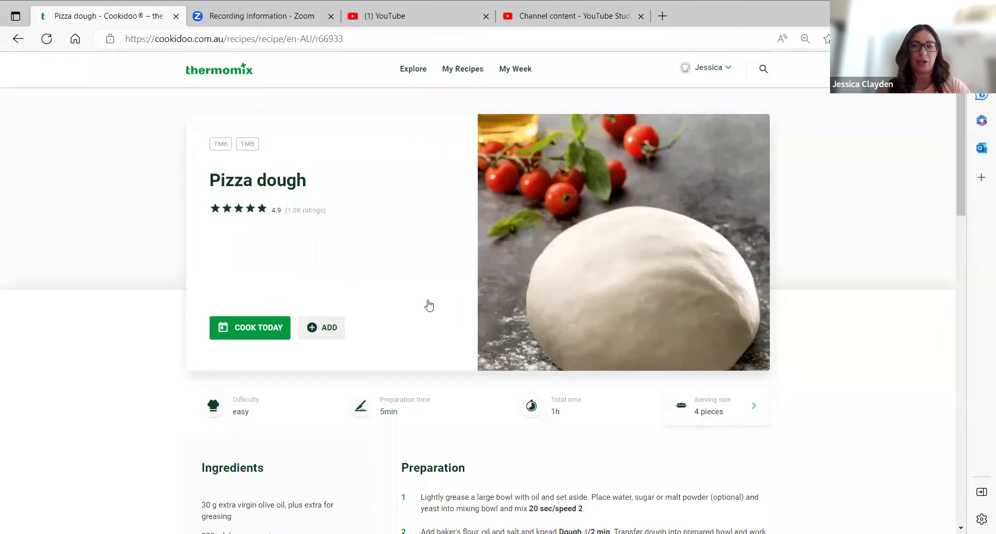
pyautogui.click(705, 414)
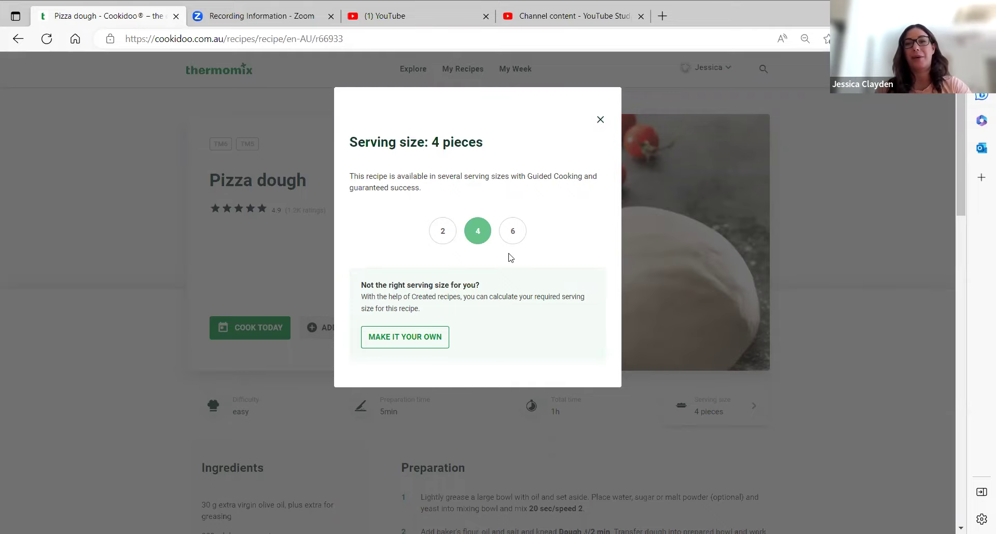
pyautogui.click(513, 230)
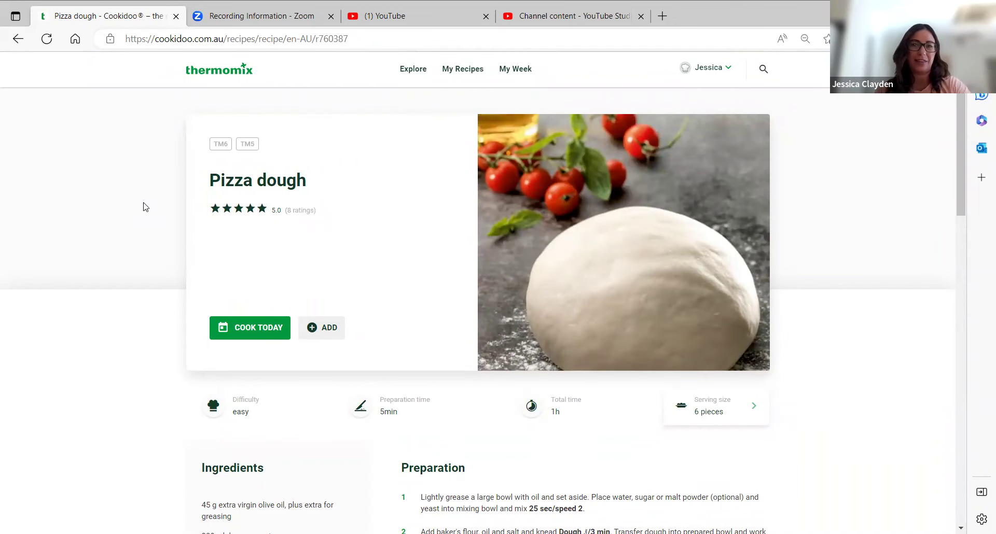
pyautogui.scroll(-4, 145, 206)
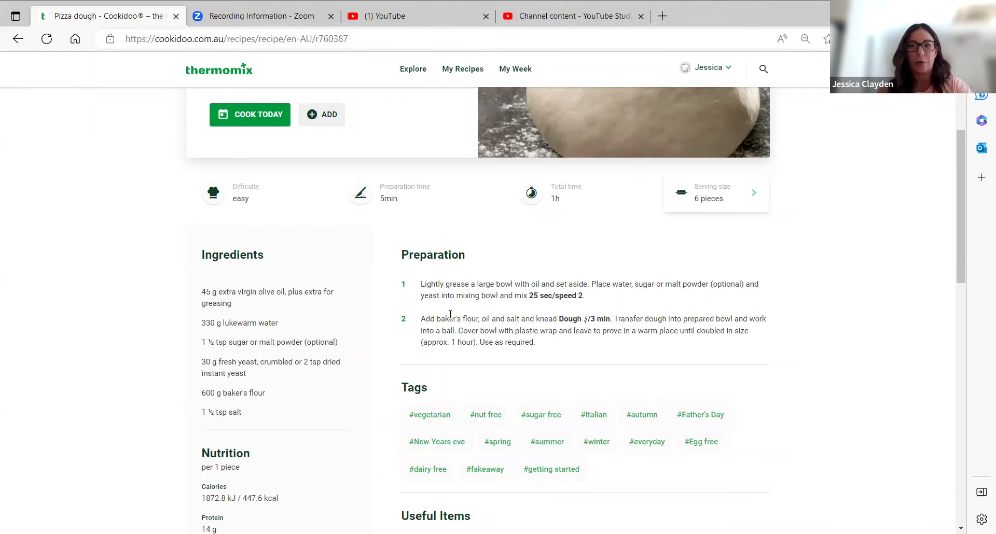
# Switch Pizza dough to 2 pieces, showing 200 g baker's flour
pyautogui.click(681, 204)
pyautogui.click(444, 234)
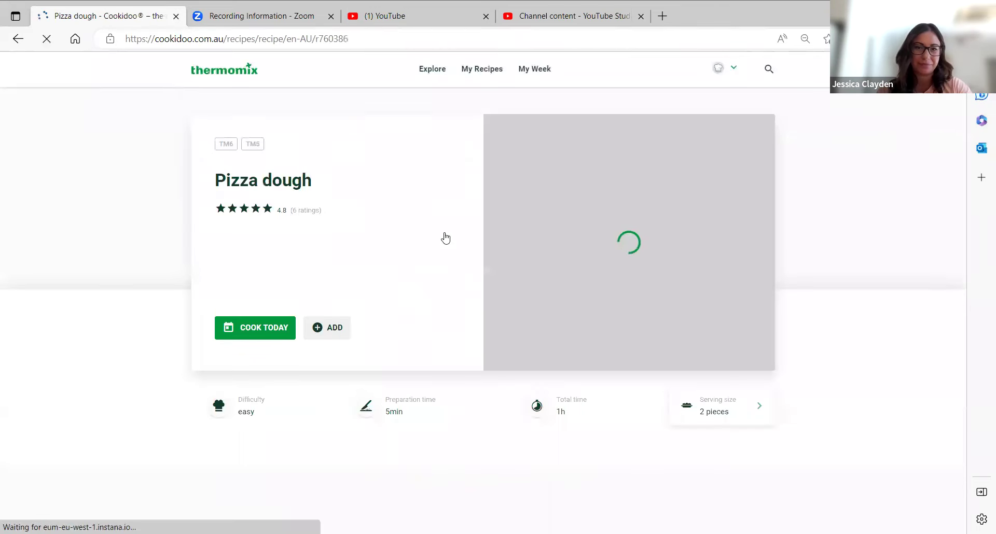
pyautogui.scroll(-3, 461, 442)
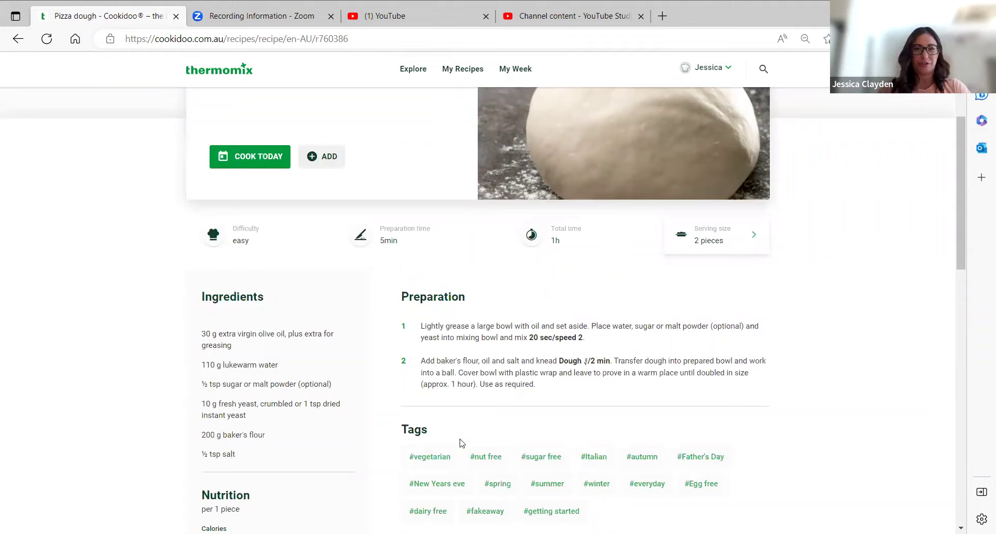
pyautogui.scroll(2, 460, 443)
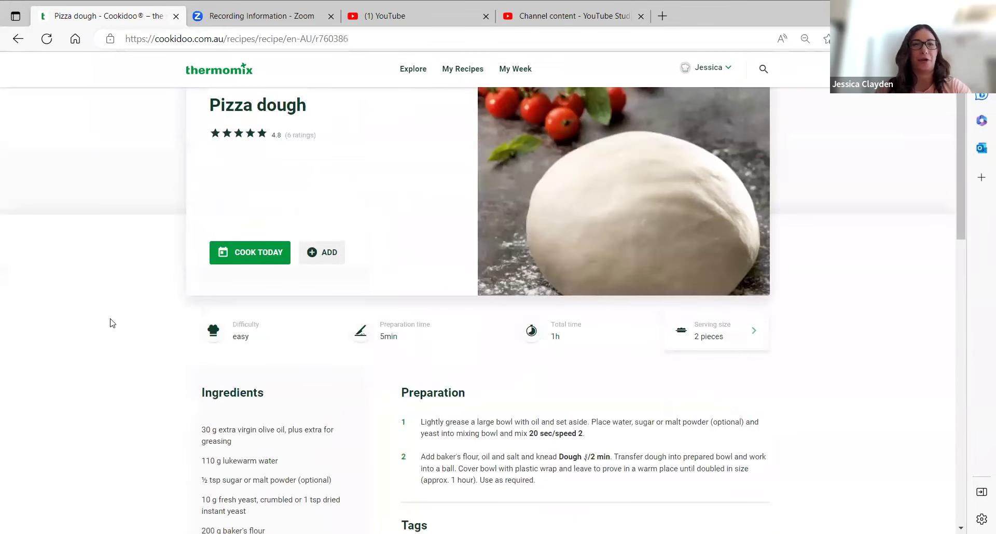
# Plan Pizza dough for cooking today, 7 Mar 2023, and check the ADD saving options
pyautogui.click(260, 254)
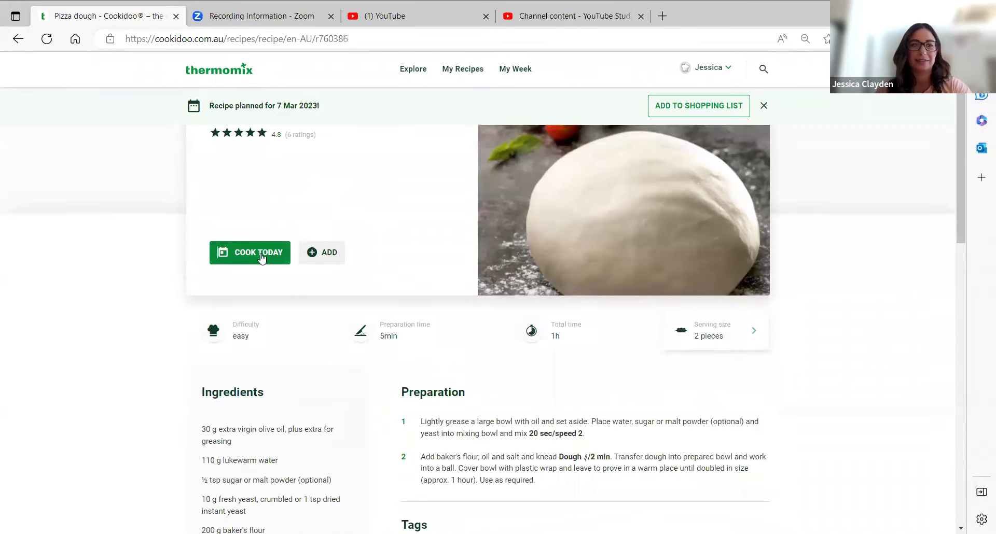
pyautogui.click(322, 253)
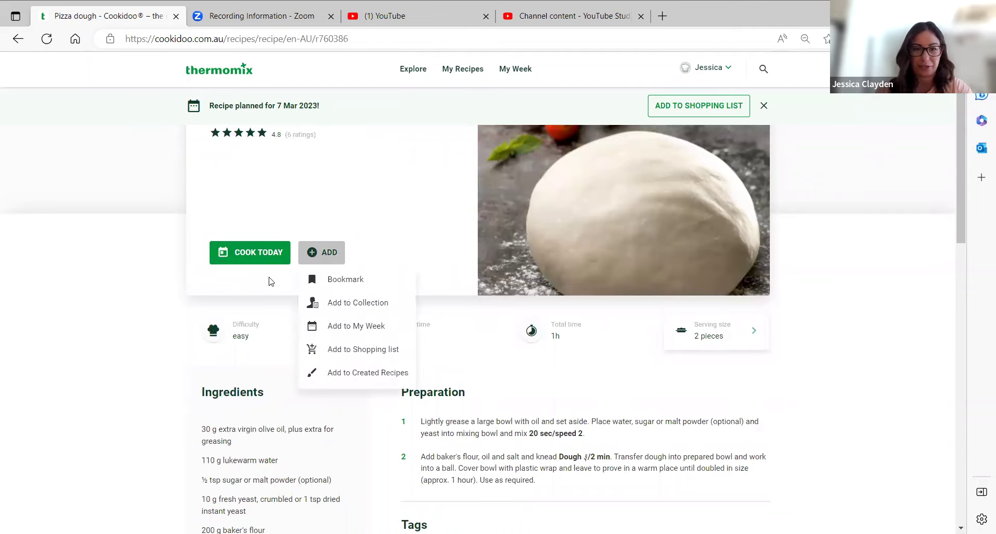
pyautogui.click(150, 316)
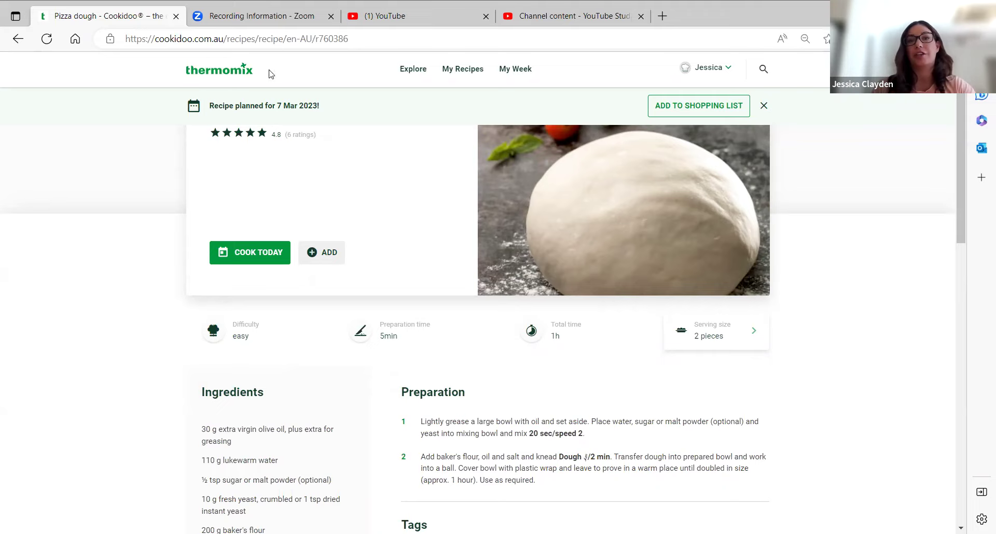
# Return to the search and filter results to 2 portions, showing 231 recipes
pyautogui.click(229, 77)
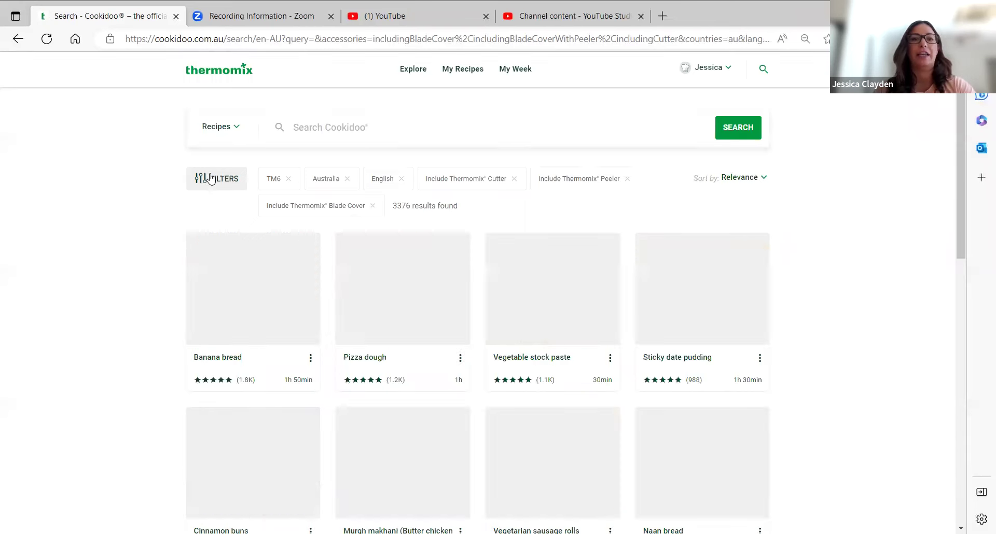
pyautogui.click(210, 178)
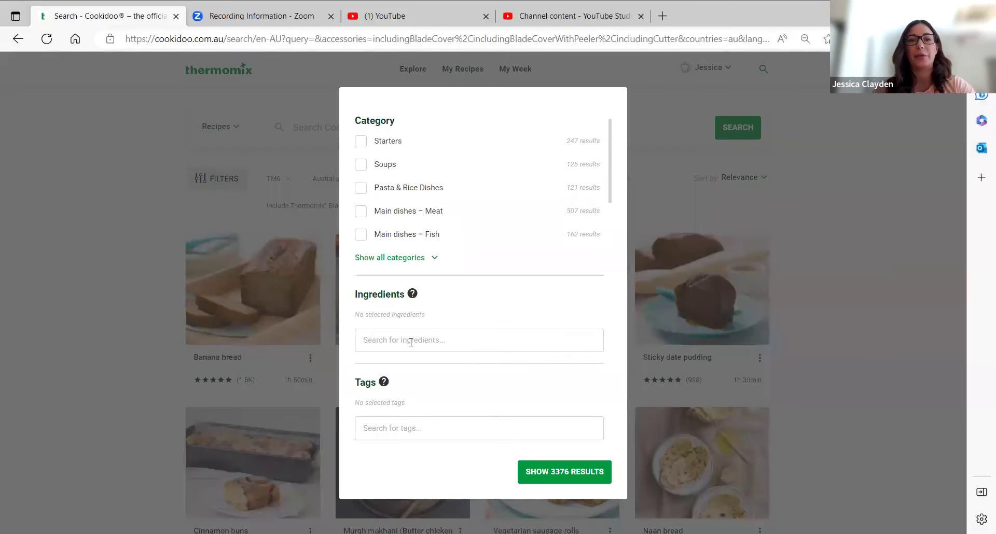
pyautogui.scroll(-3, 411, 346)
pyautogui.scroll(-6, 410, 346)
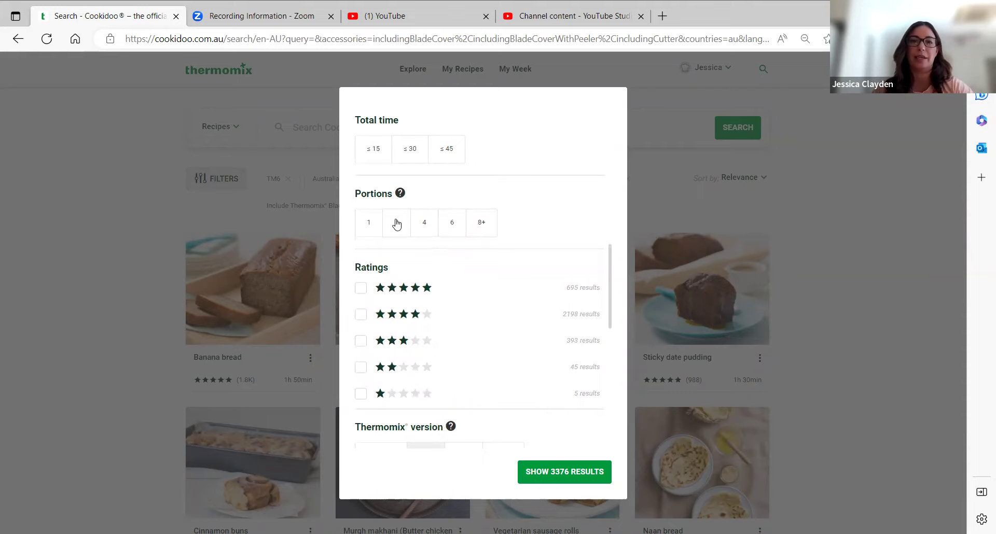
pyautogui.click(396, 224)
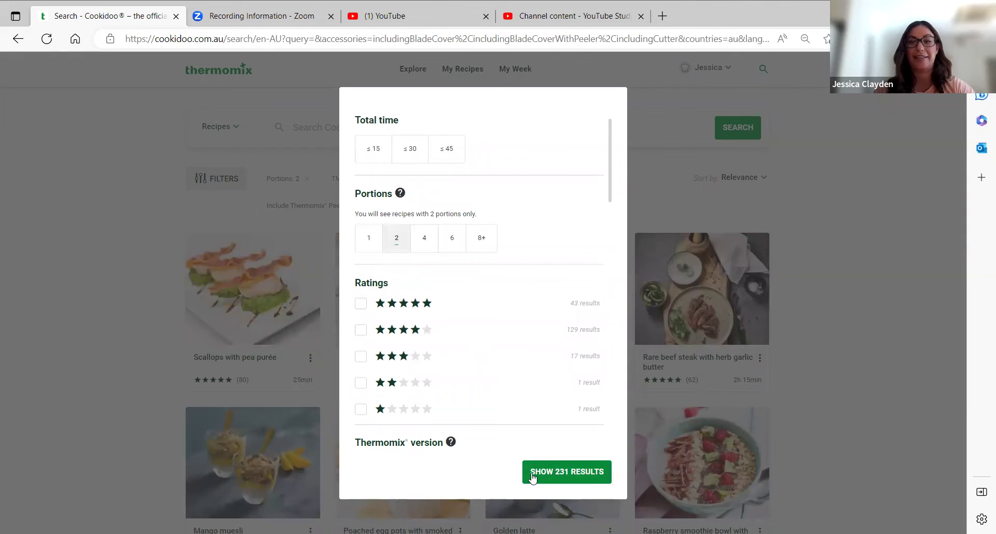
pyautogui.click(533, 477)
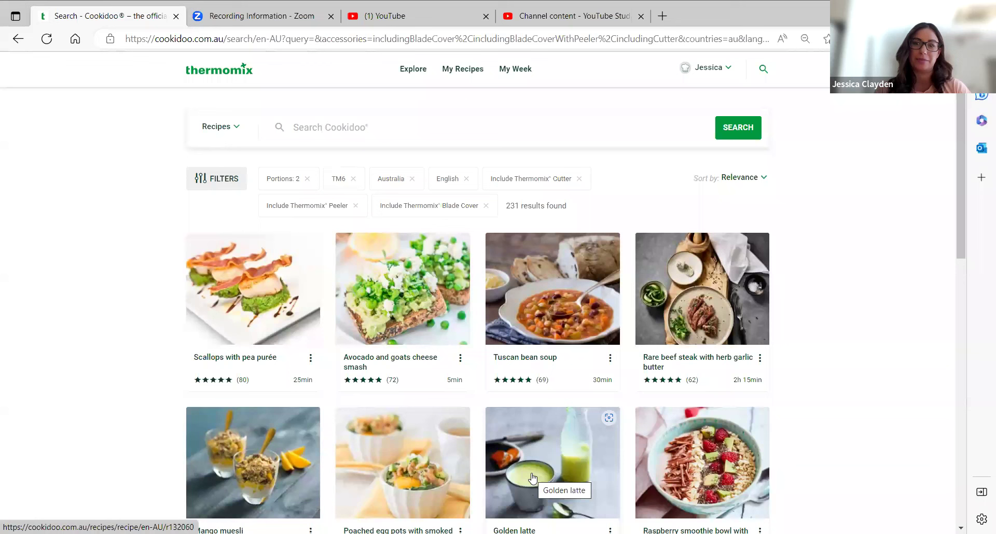
# Clear the 2-portion filter and open the Coffee date muffins recipe from the results
pyautogui.click(307, 179)
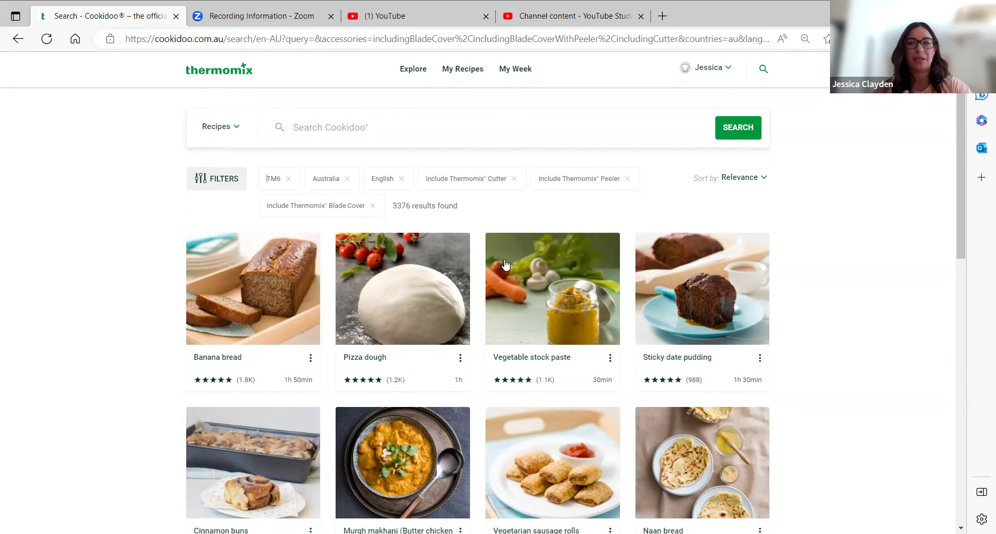
pyautogui.scroll(-2, 807, 363)
pyautogui.scroll(-15, 807, 363)
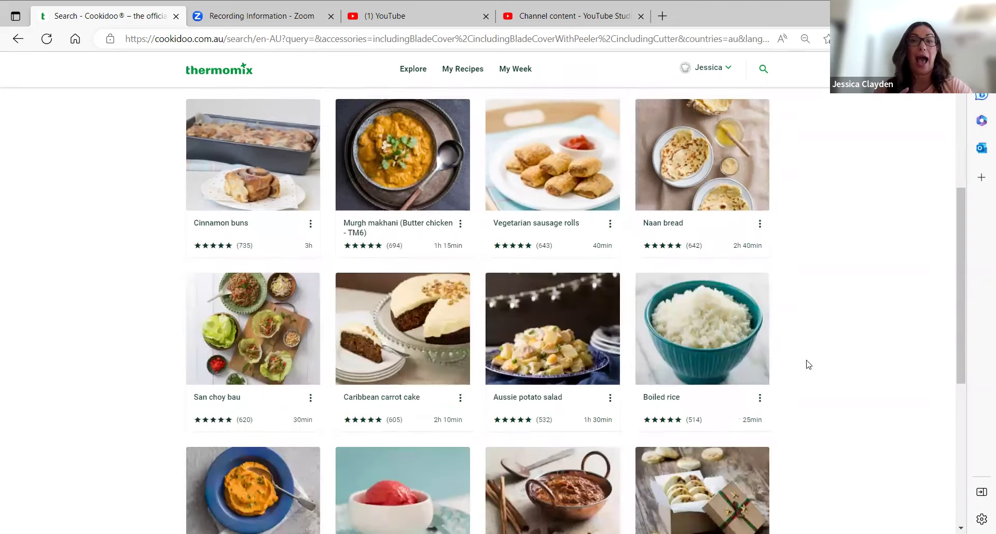
pyautogui.scroll(-7, 807, 364)
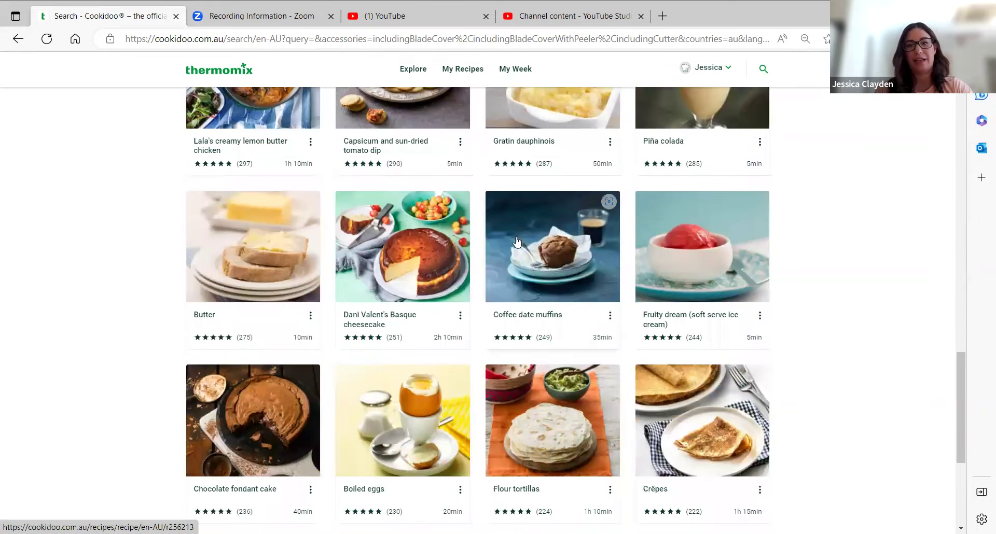
pyautogui.click(517, 241)
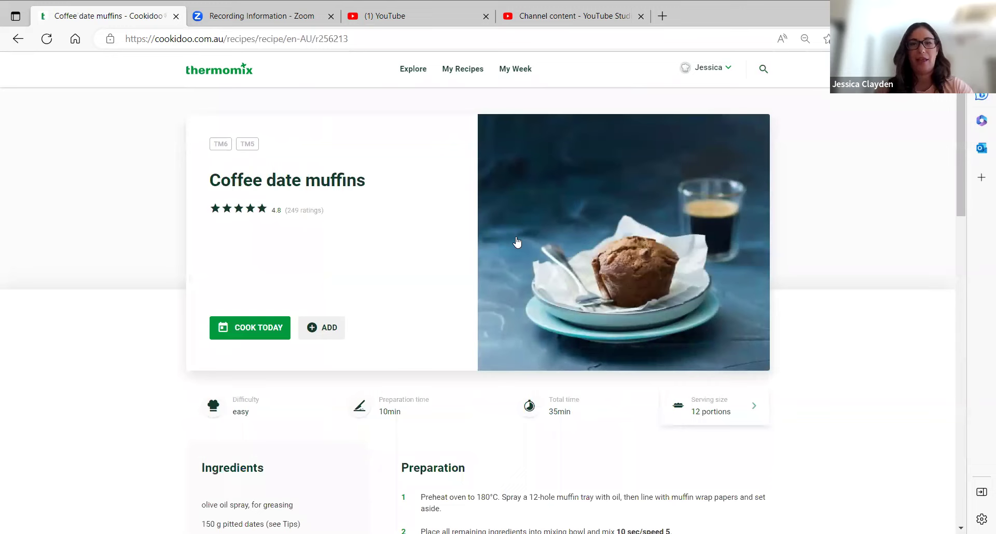
# Choose Make it your own for Coffee date muffins to start an editable 12-portion copy
pyautogui.click(705, 424)
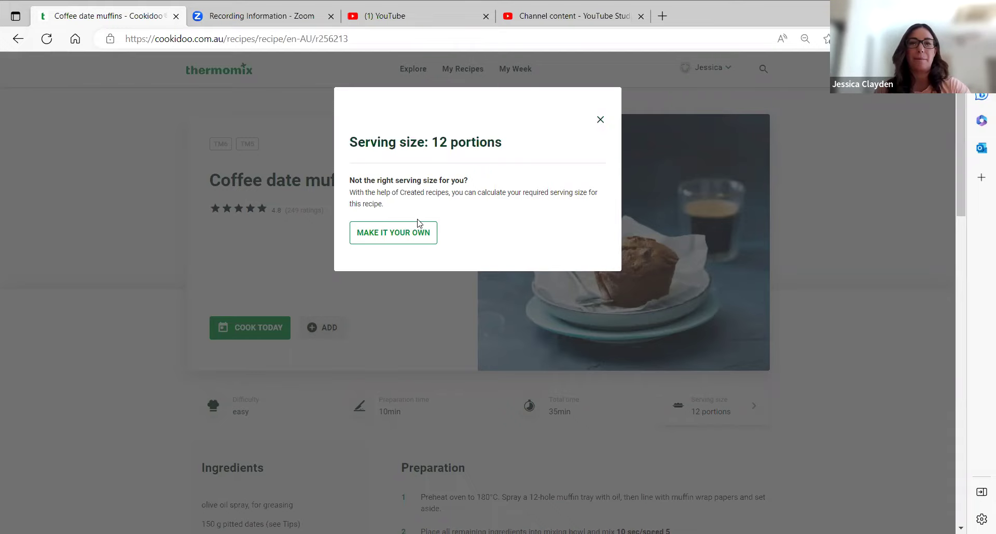
pyautogui.click(407, 231)
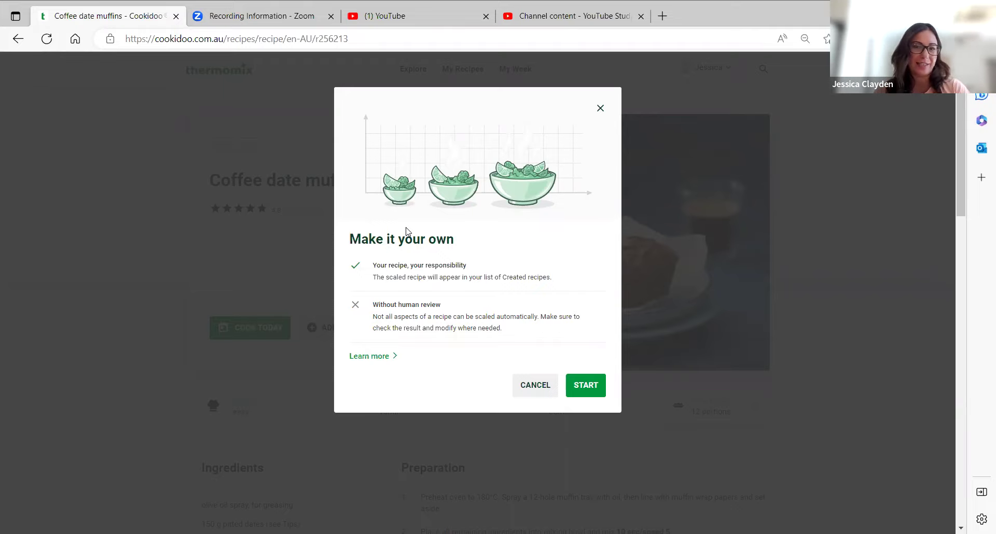
pyautogui.click(577, 392)
pyautogui.scroll(-5, 577, 392)
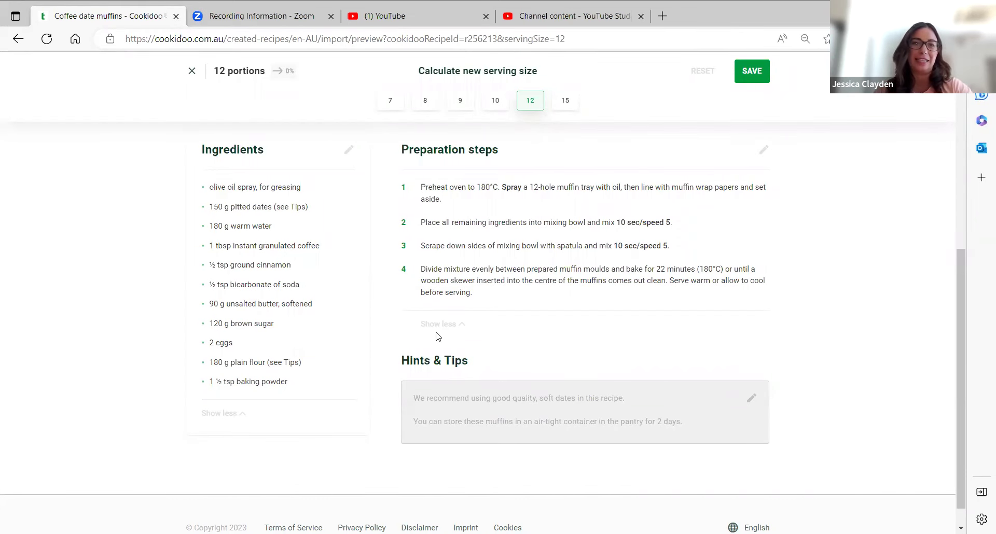
# Scale the muffins to 7 portions and save, giving 85 g pitted dates and 1 ¼ eggs
pyautogui.click(388, 101)
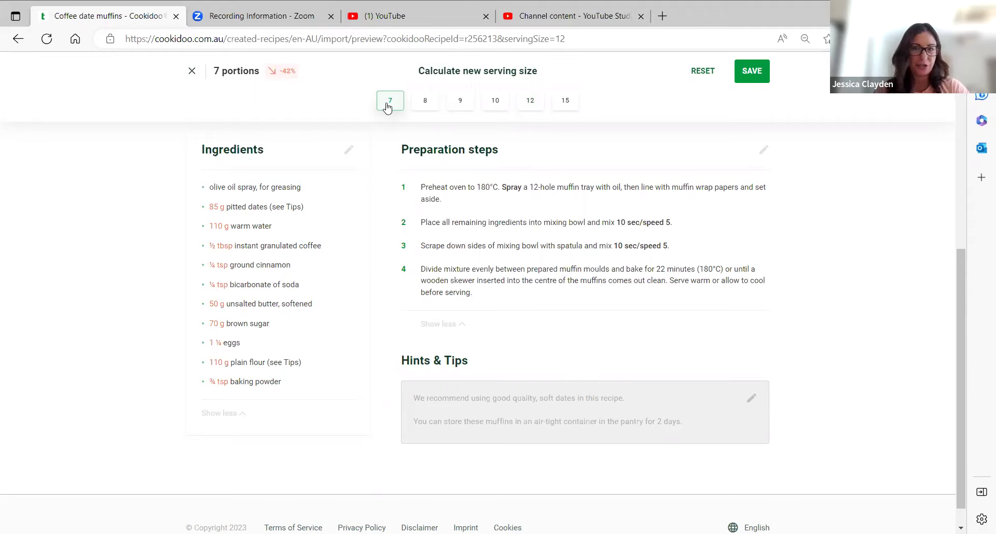
pyautogui.click(749, 70)
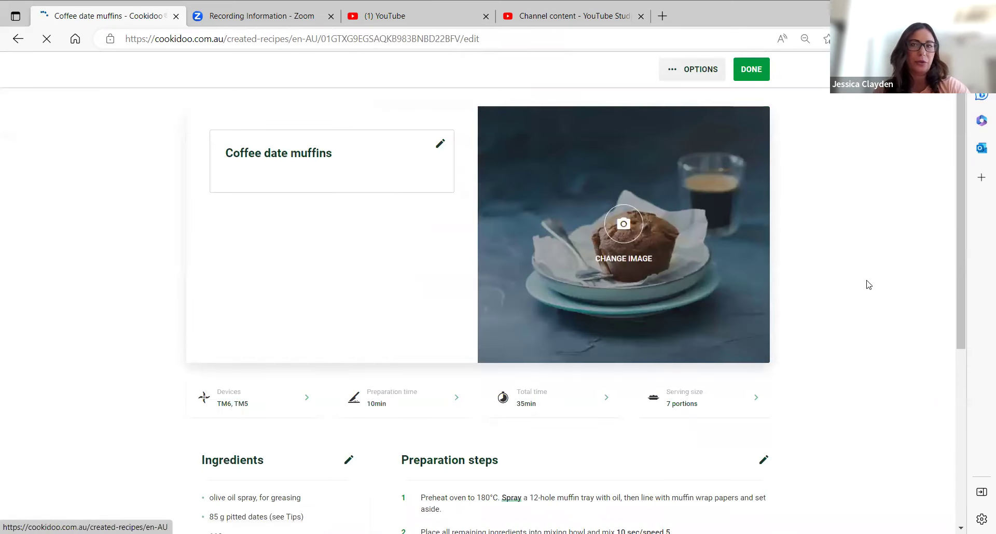
pyautogui.scroll(-5, 869, 285)
pyautogui.scroll(-1, 869, 285)
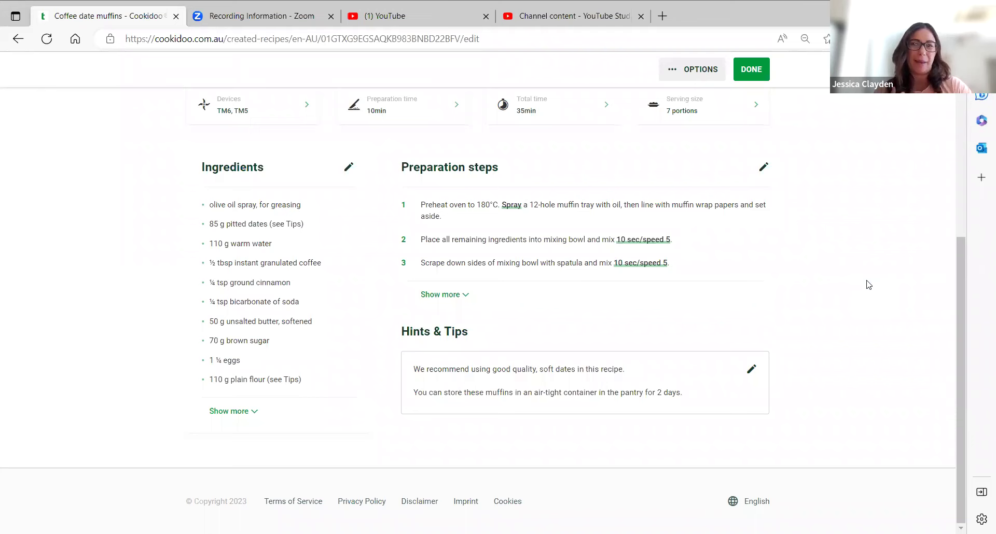
# Change the eggs ingredient from 1 ¼ eggs to 1 egg and confirm the ingredient edits
pyautogui.click(243, 366)
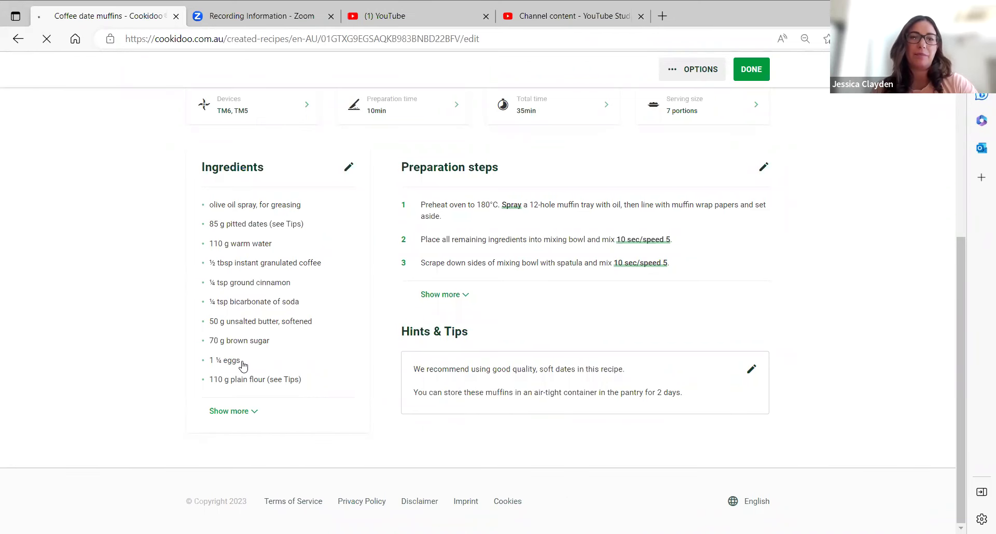
pyautogui.click(232, 407)
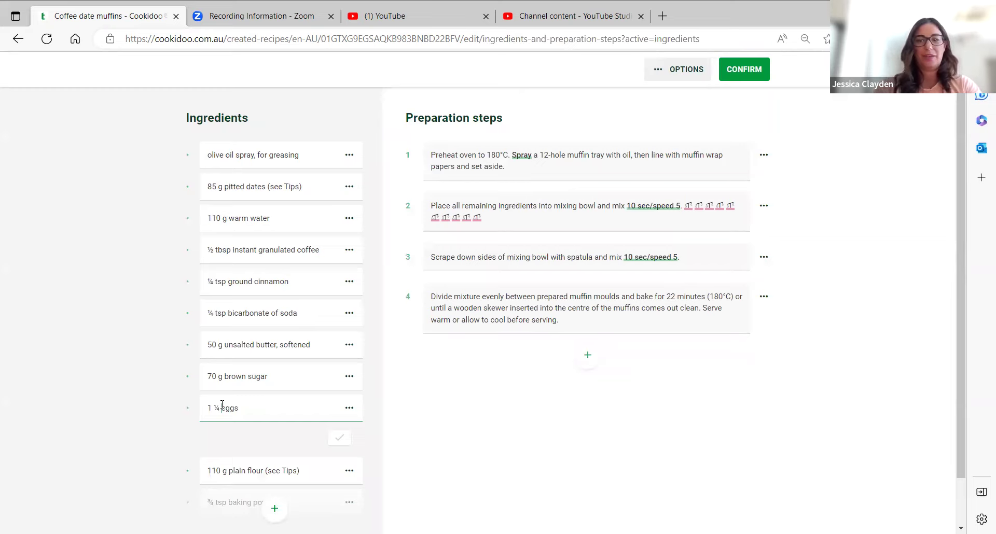
pyautogui.press('BackSpace')
pyautogui.press('BackSpace')
pyautogui.press('BackSpace')
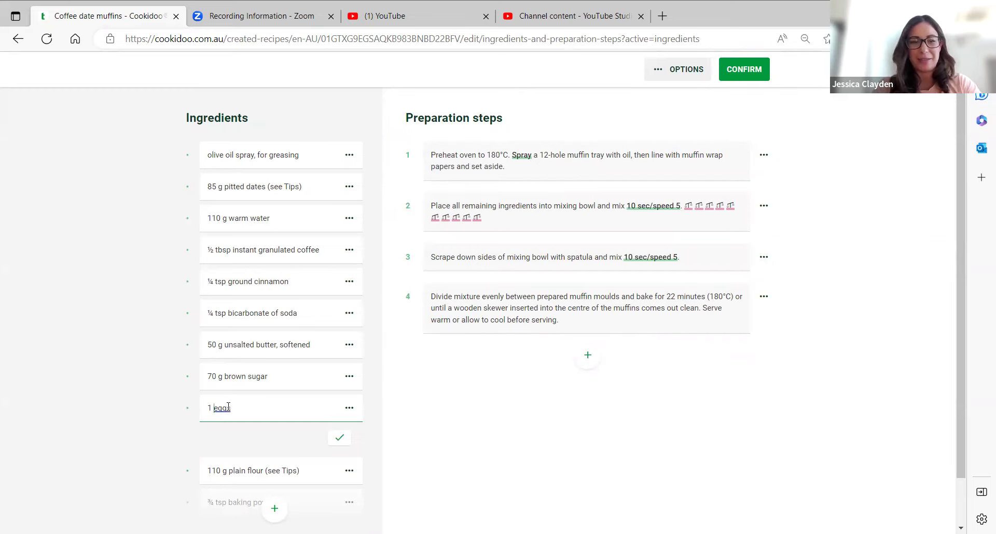
pyautogui.click(222, 407)
pyautogui.click(220, 458)
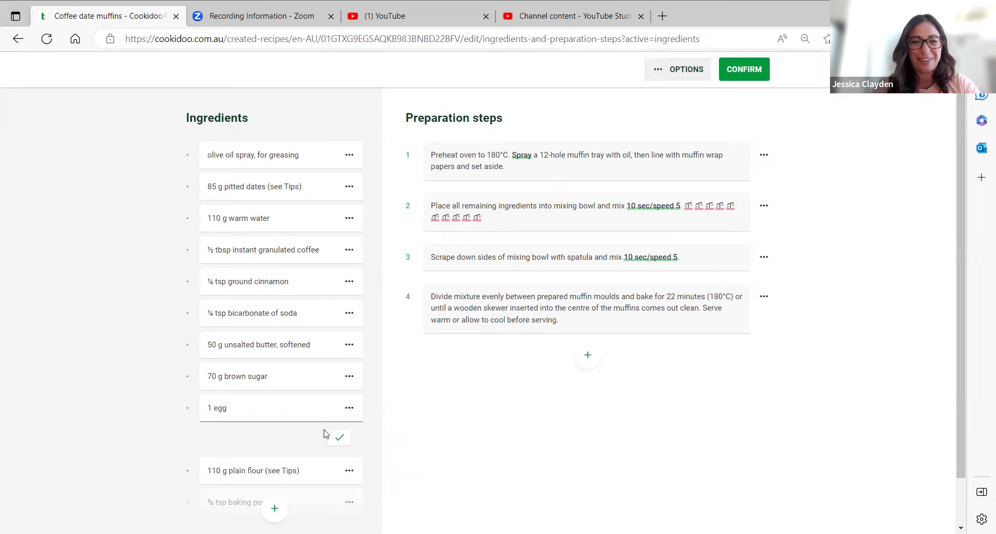
pyautogui.click(339, 436)
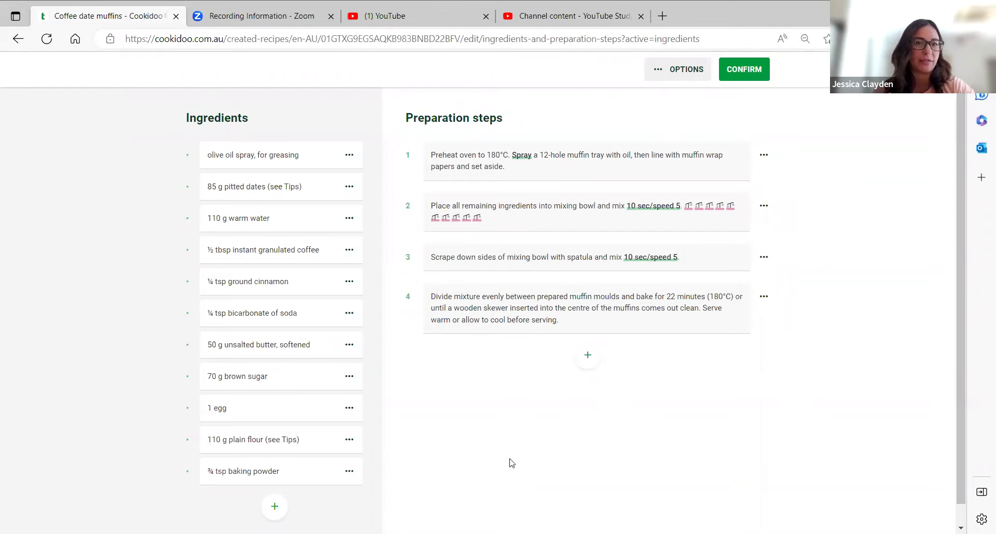
pyautogui.click(745, 71)
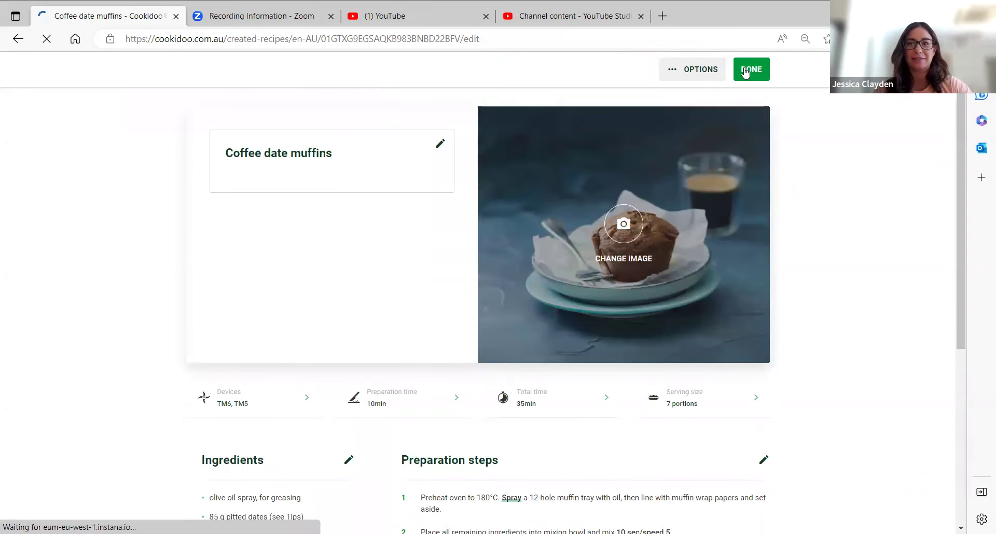
# Finish editing the 7-portion muffins and open the Created recipes collection under My Recipes
pyautogui.click(745, 72)
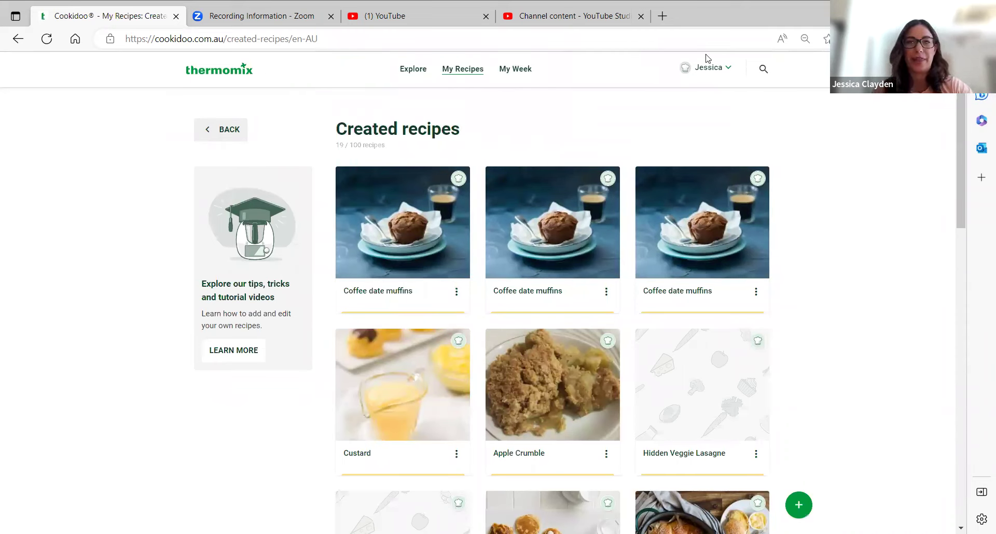
pyautogui.click(474, 73)
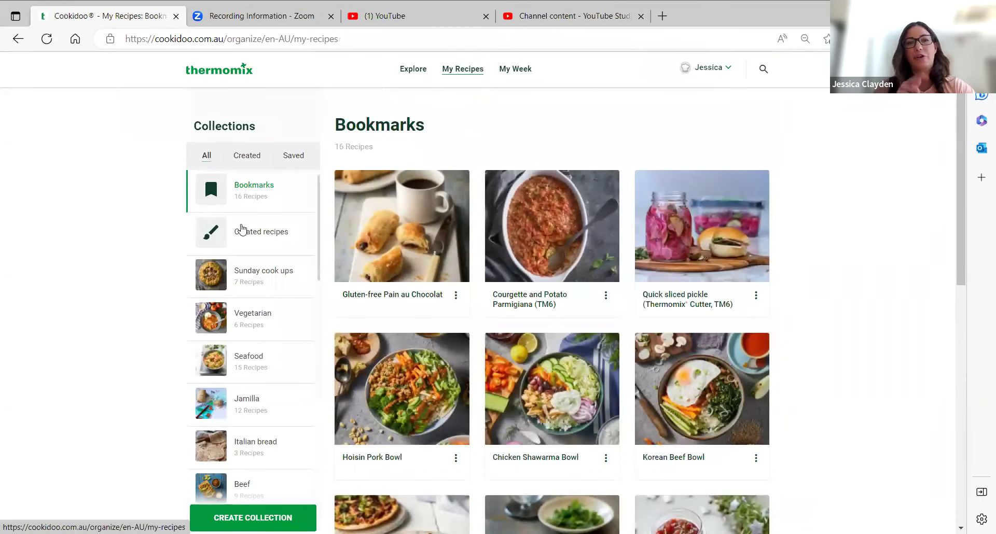
pyautogui.click(241, 228)
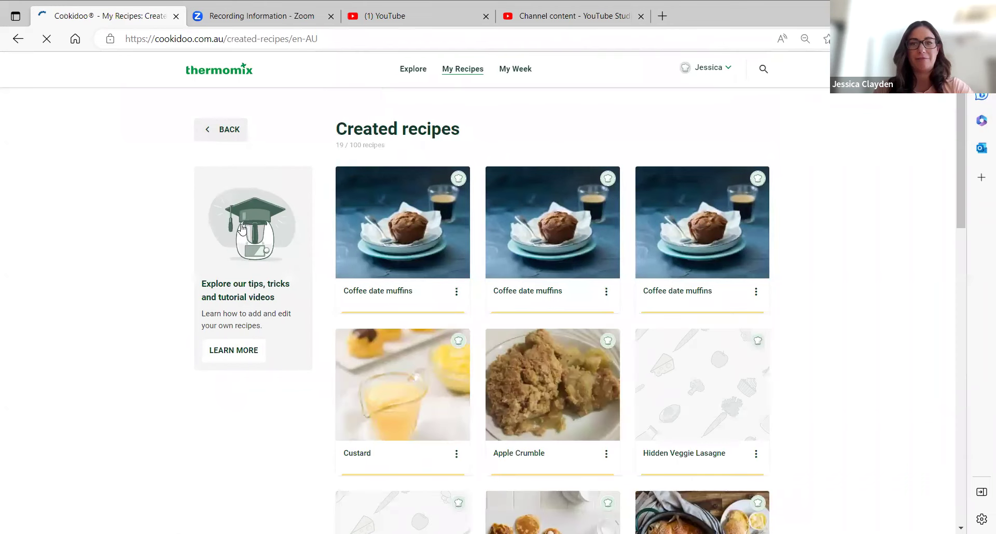